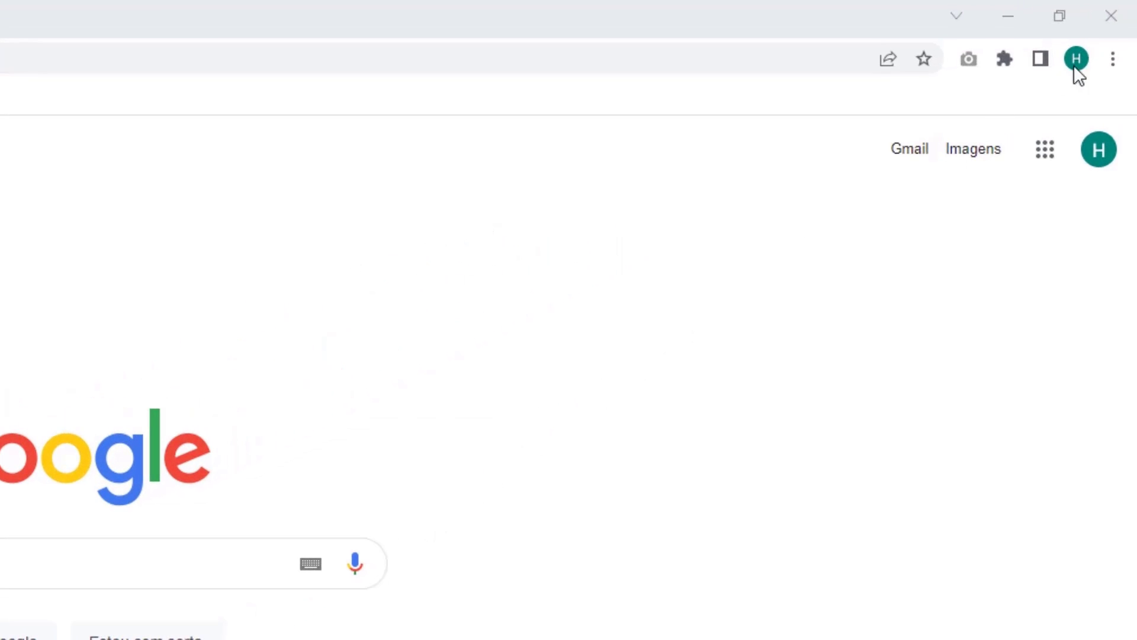
Clear the browser's cookies and cached images and files for the period Última hora, leaving the browsing history out.
left_click(1113, 60)
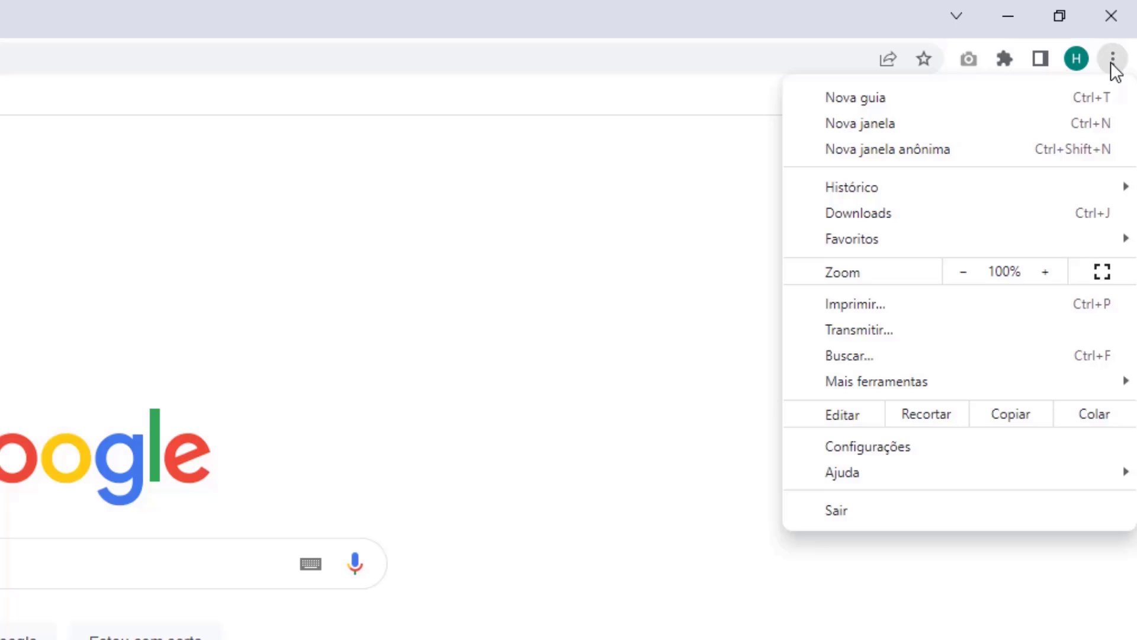
mouse_move(892, 384)
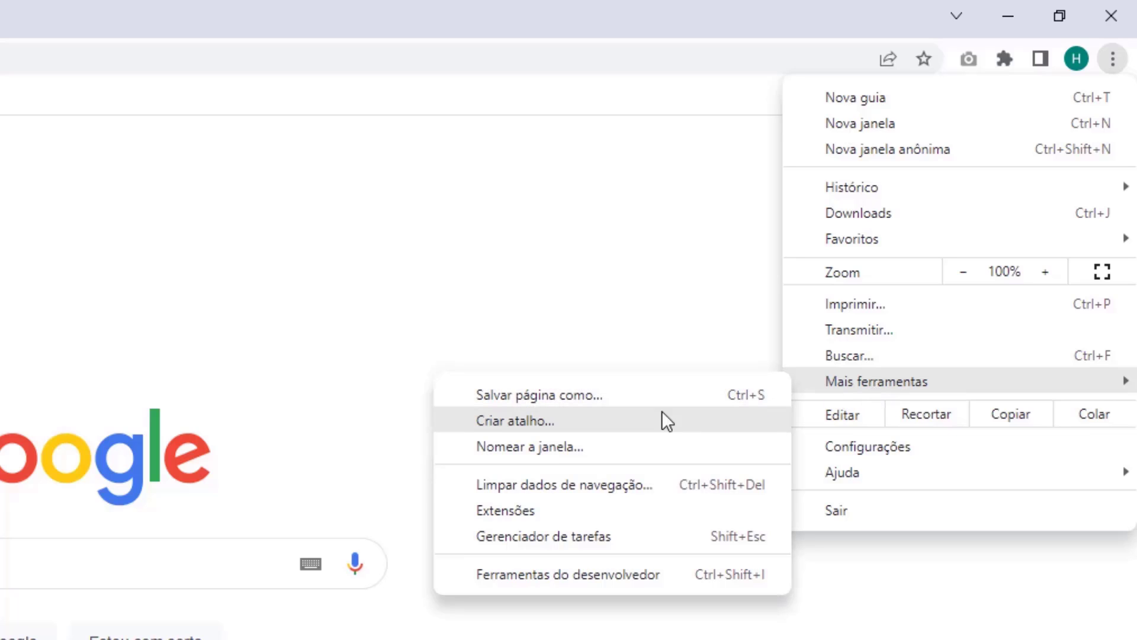
left_click(554, 489)
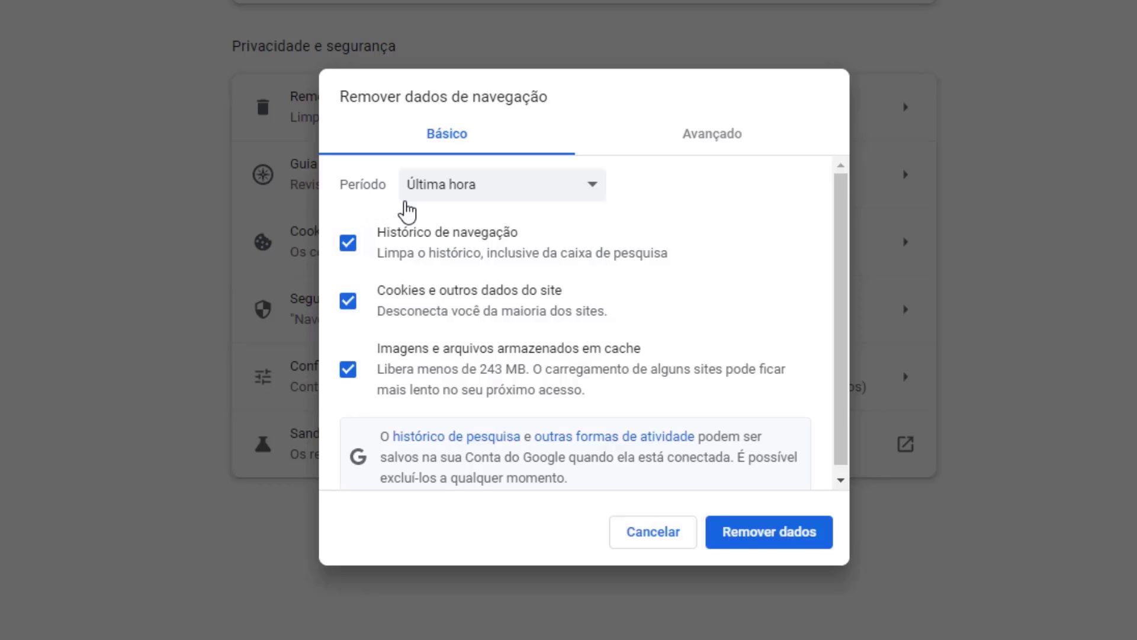
left_click(443, 194)
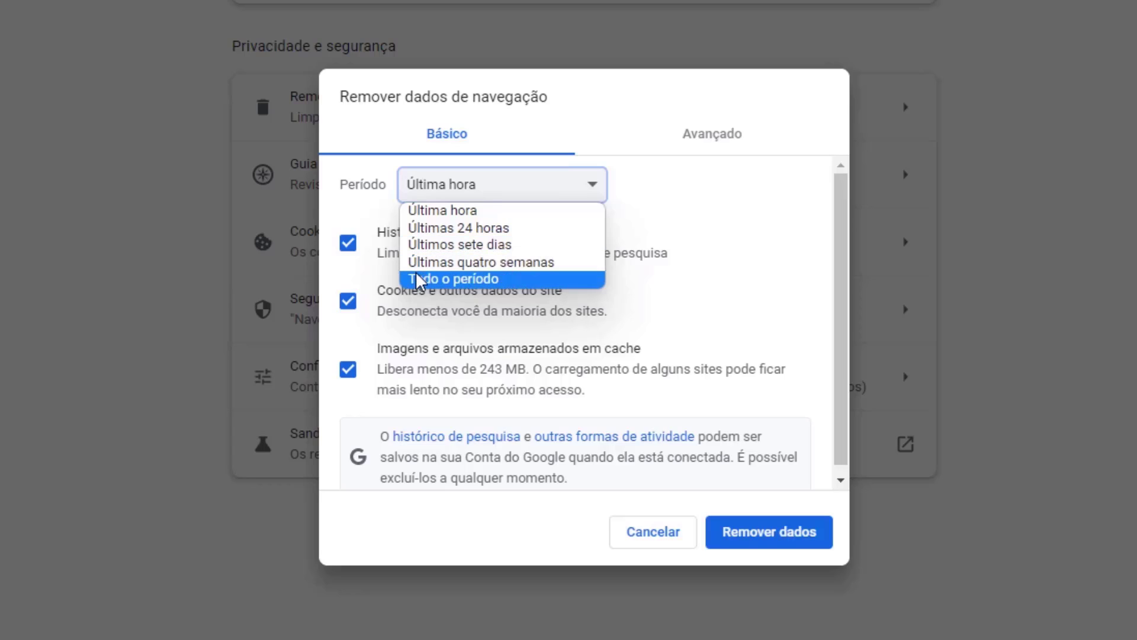
left_click(418, 212)
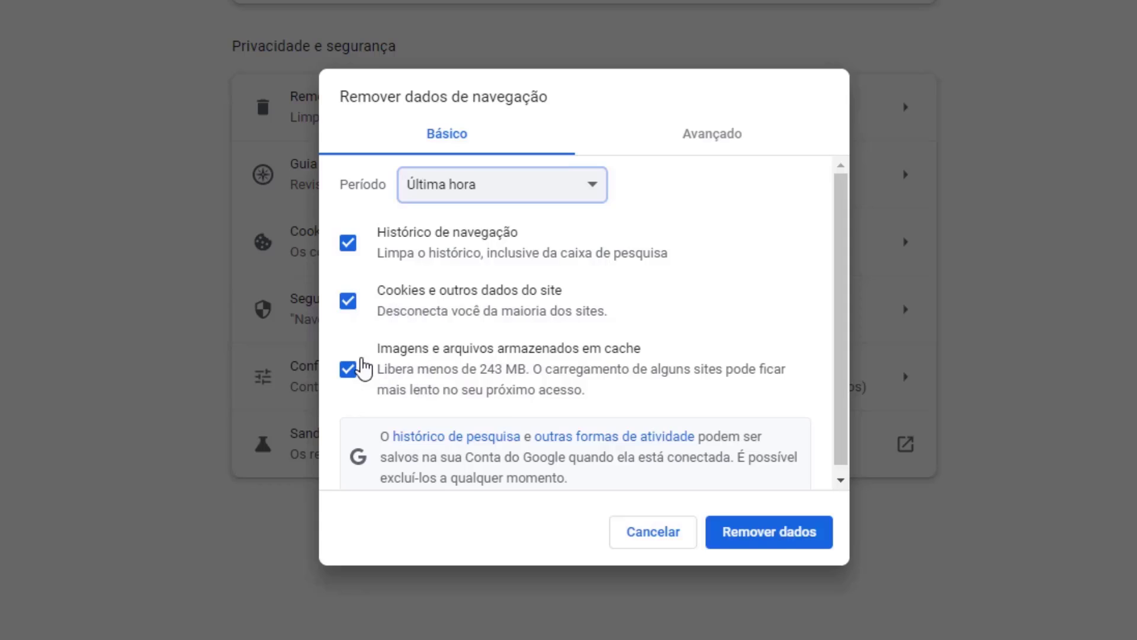
left_click(349, 250)
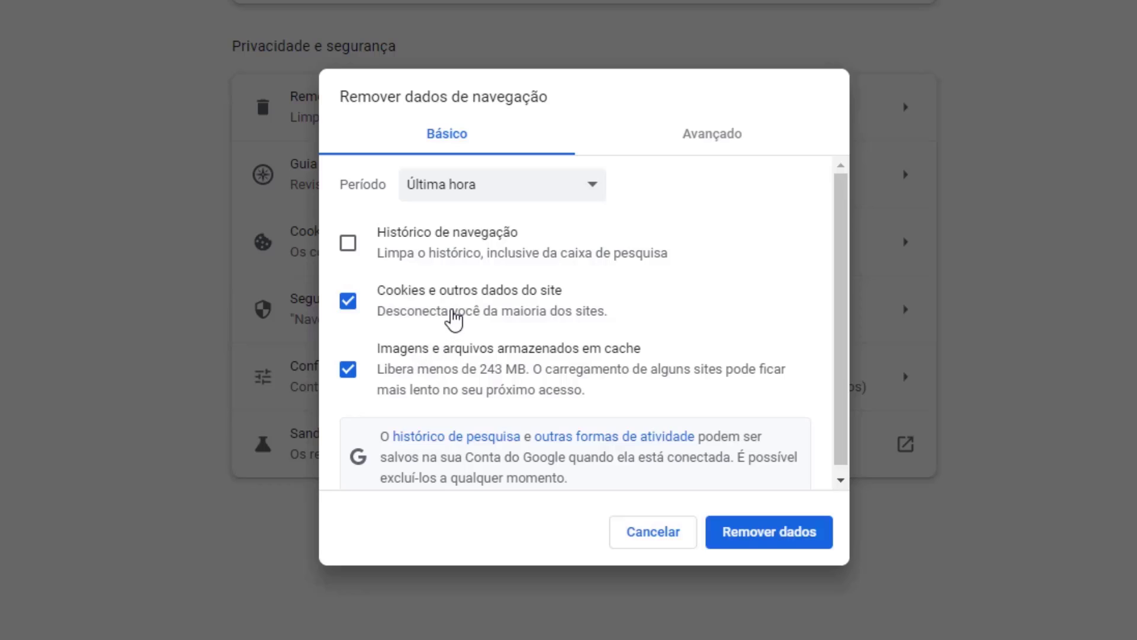
left_click(764, 540)
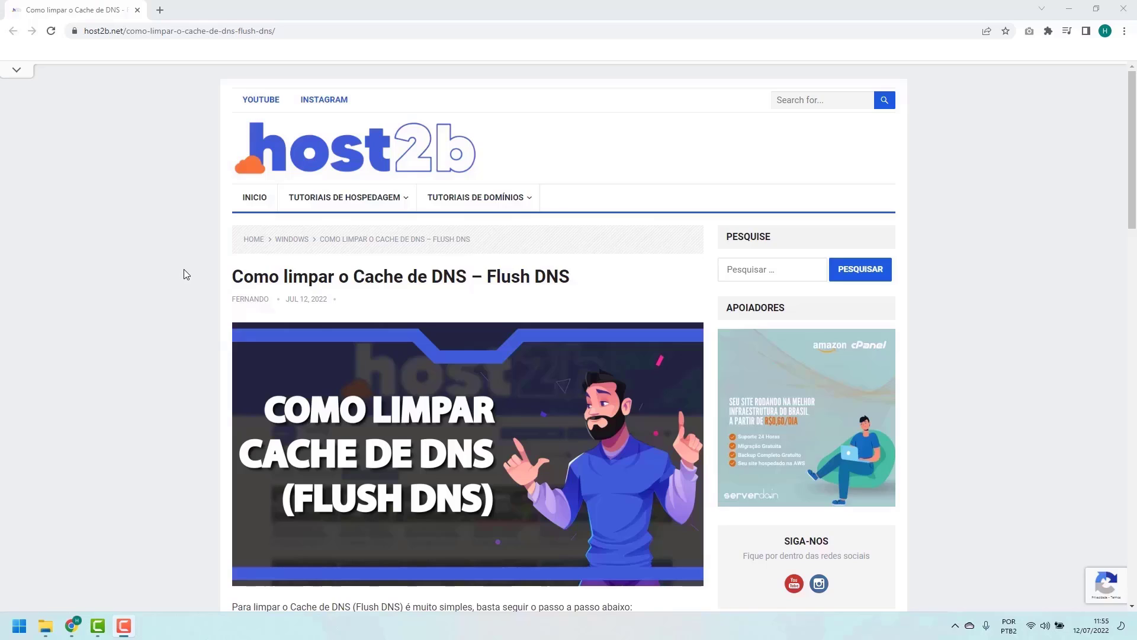
Read the article's DNS cache flushing instructions and open Prompt de Comando as administrator.
scroll(190, 271, "down", 5)
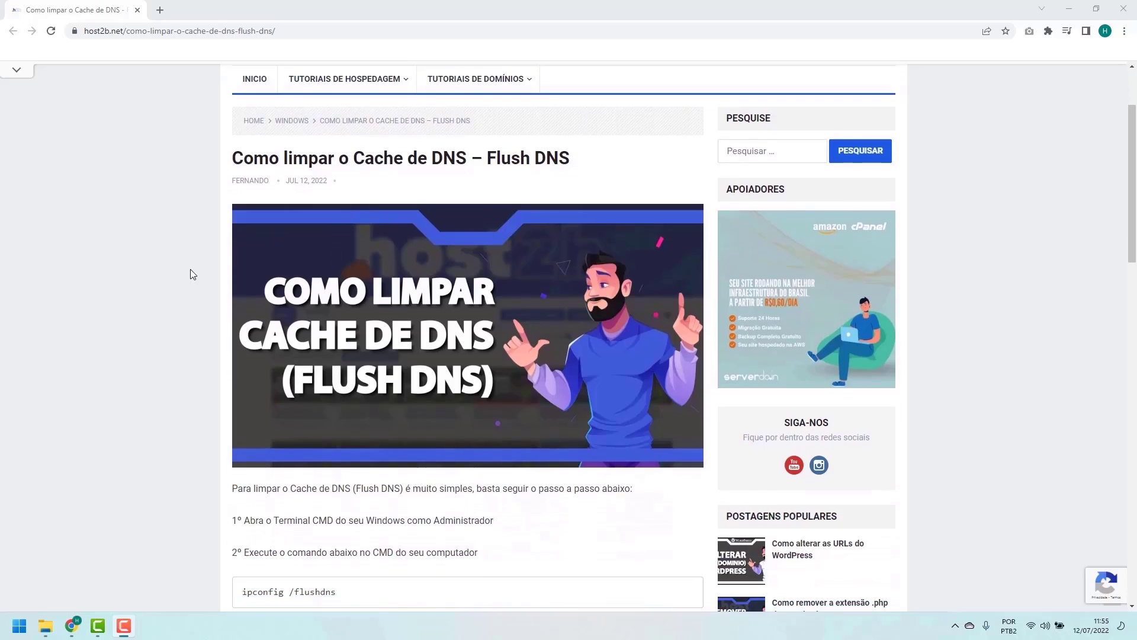
scroll(192, 285, "down", 1)
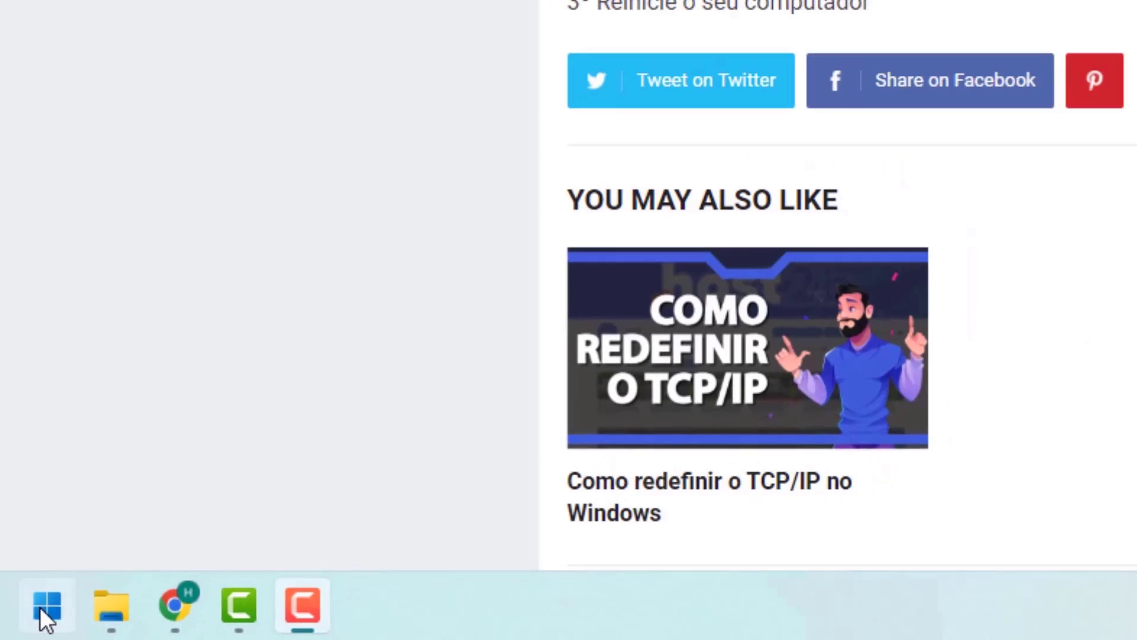
left_click(44, 603)
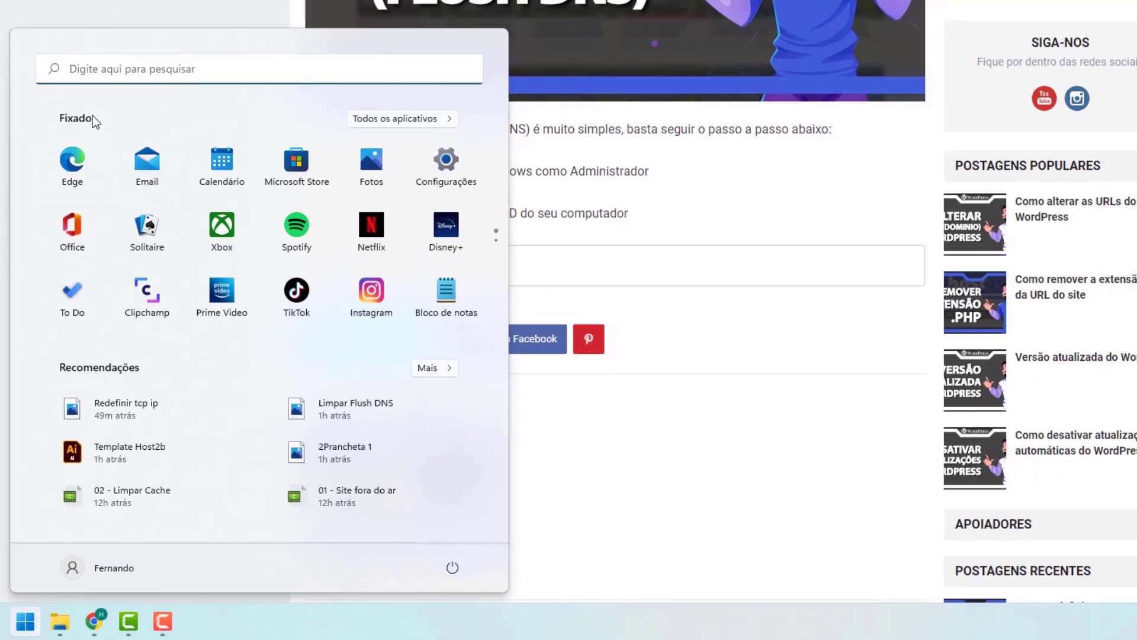
left_click(86, 71)
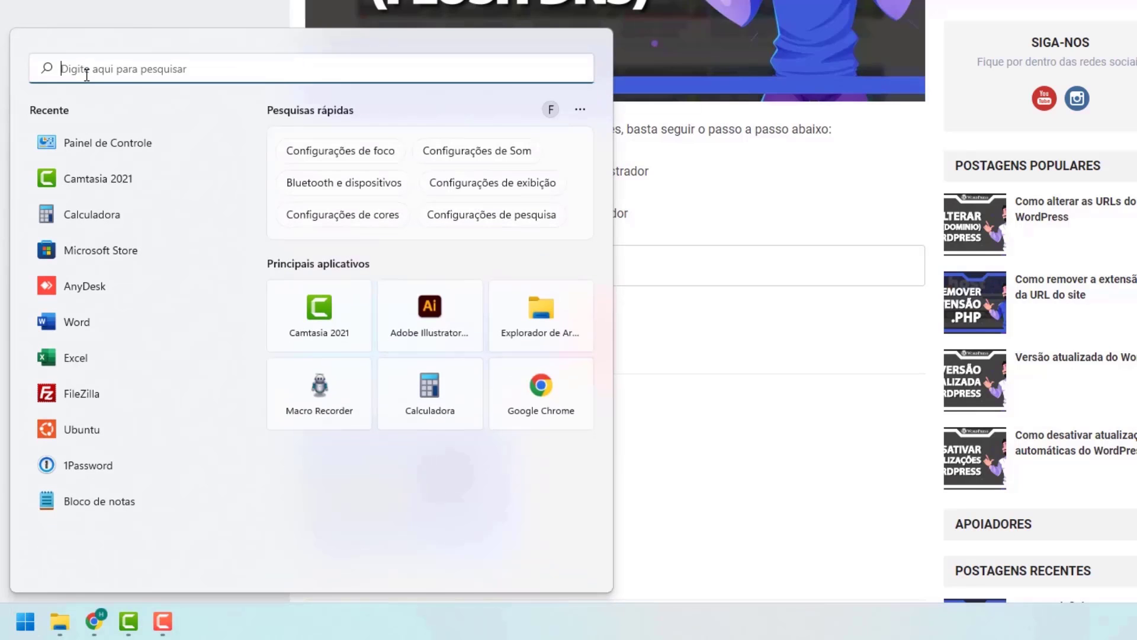
type("cmd")
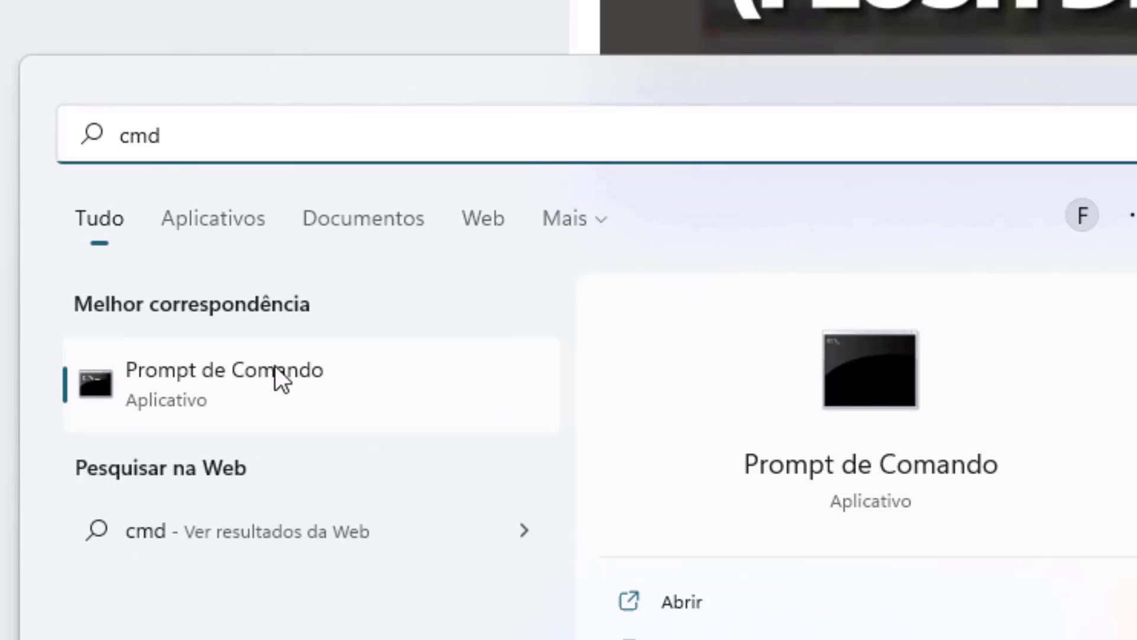
right_click(180, 385)
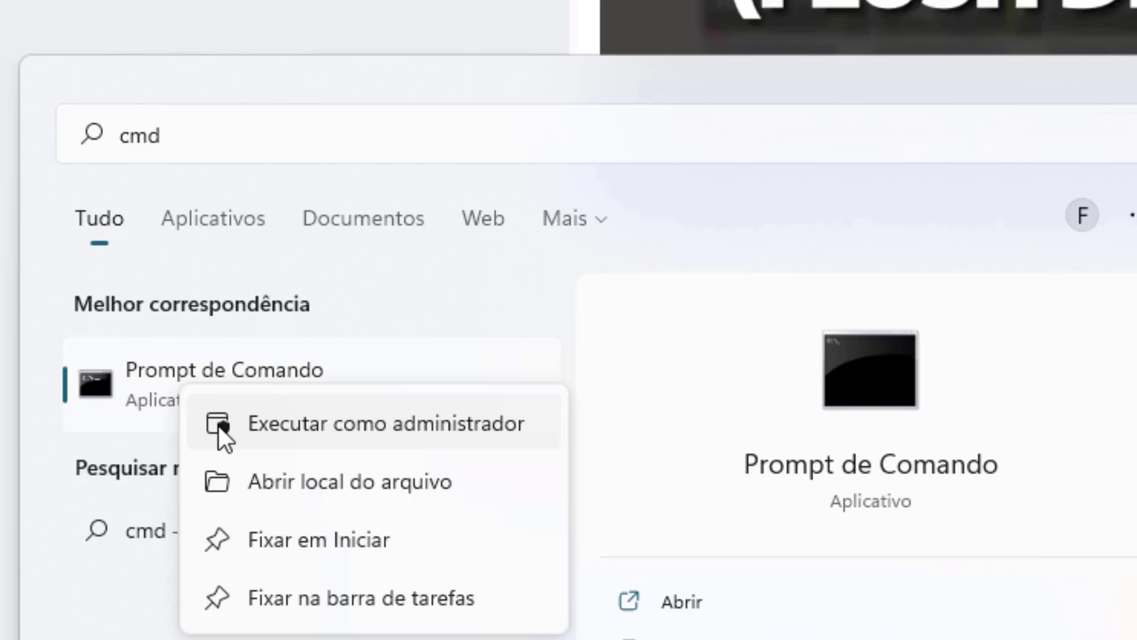
left_click(303, 424)
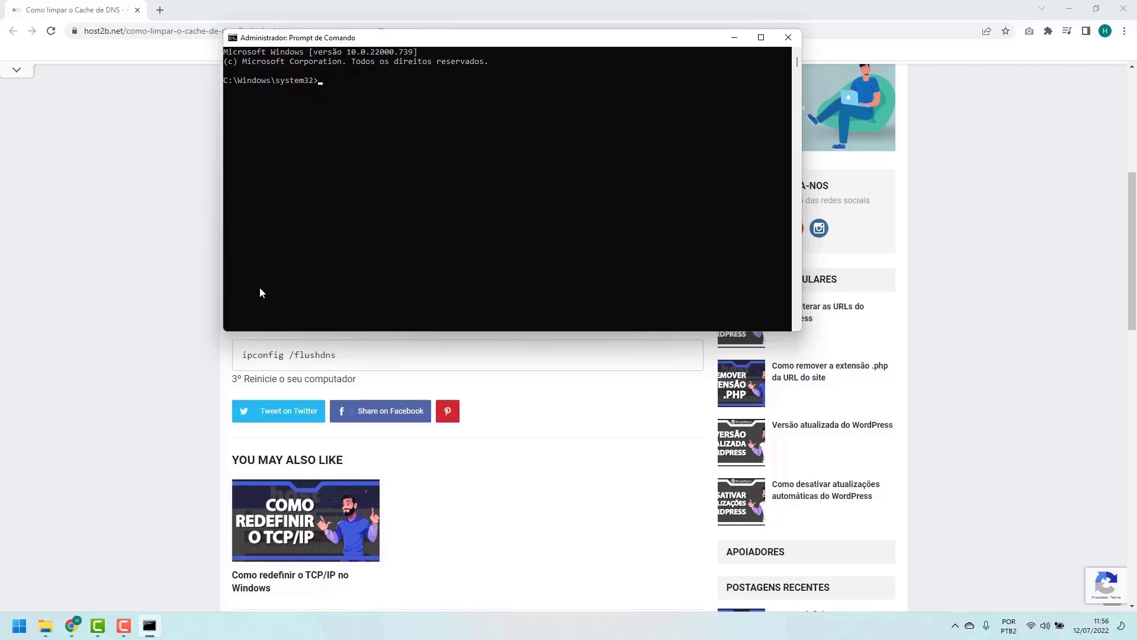
Run ipconfig /flushdns in the administrator command prompt to clear the DNS cache.
left_click(199, 357)
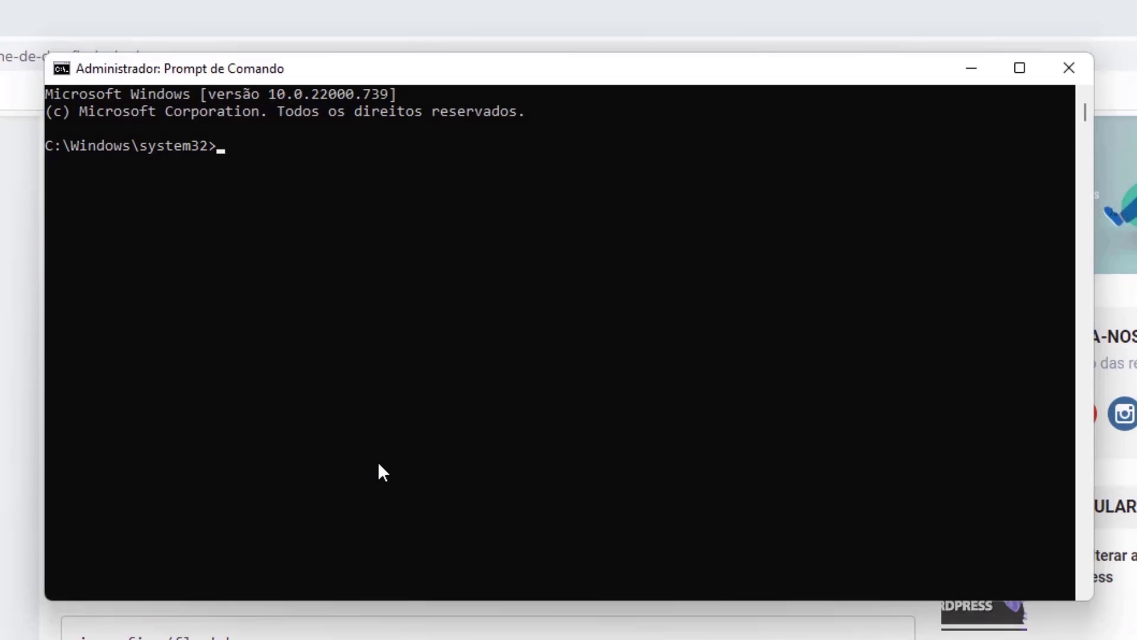
left_click(382, 440)
type("ipconfig /flus")
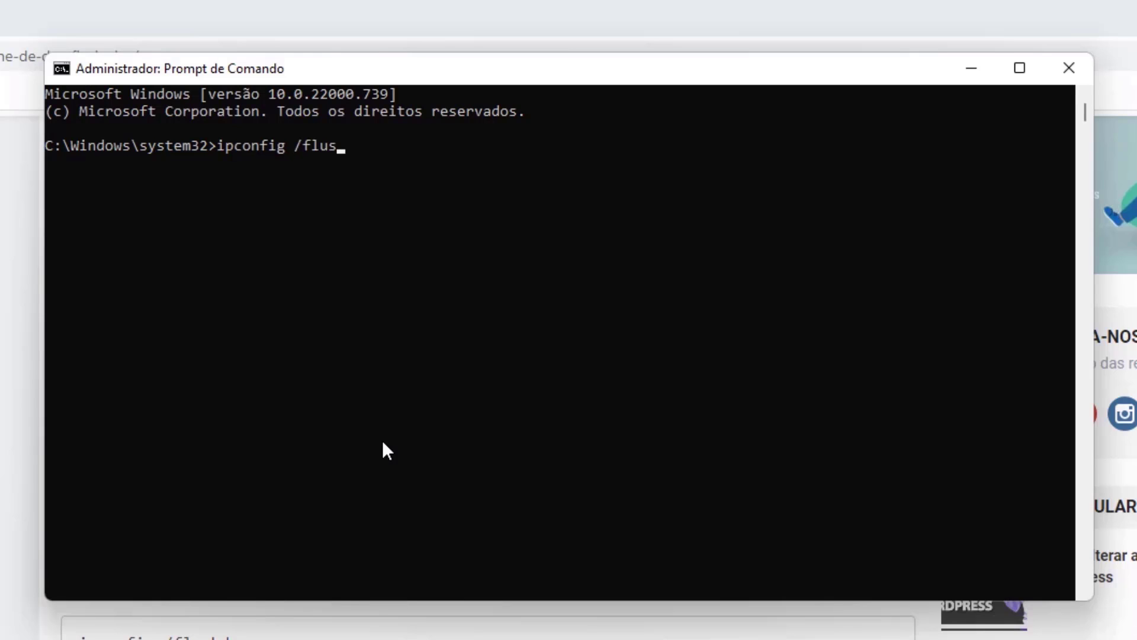
type("hdns")
key("Return")
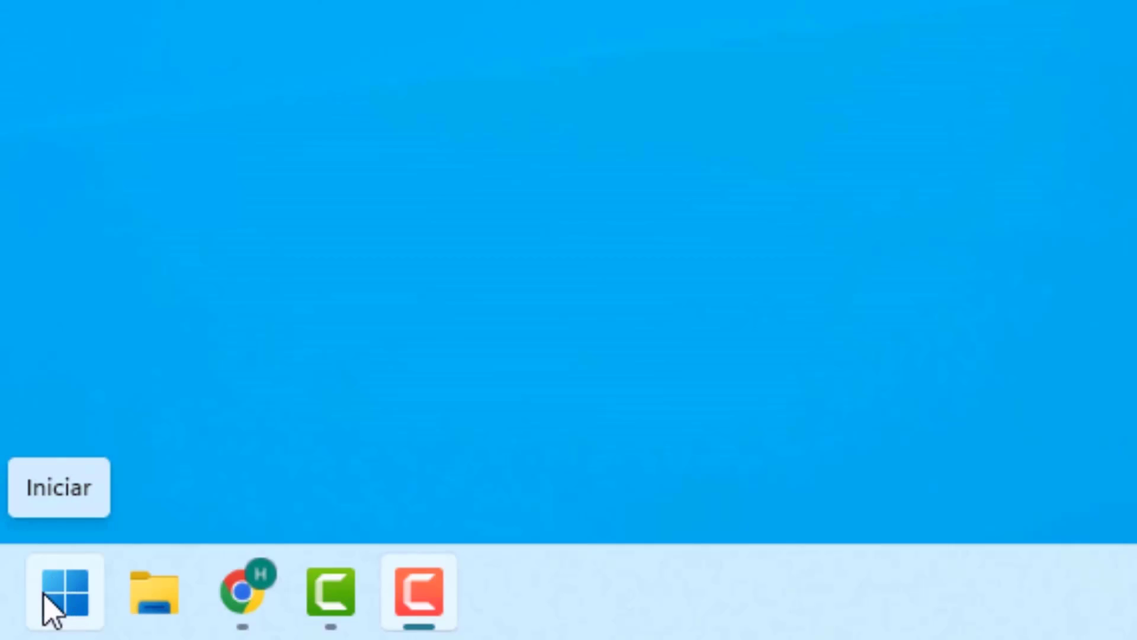
Open Painel de Controle and bring up the active Wi-Fi connection's status from Central de Rede e Compartilhamento.
left_click(62, 607)
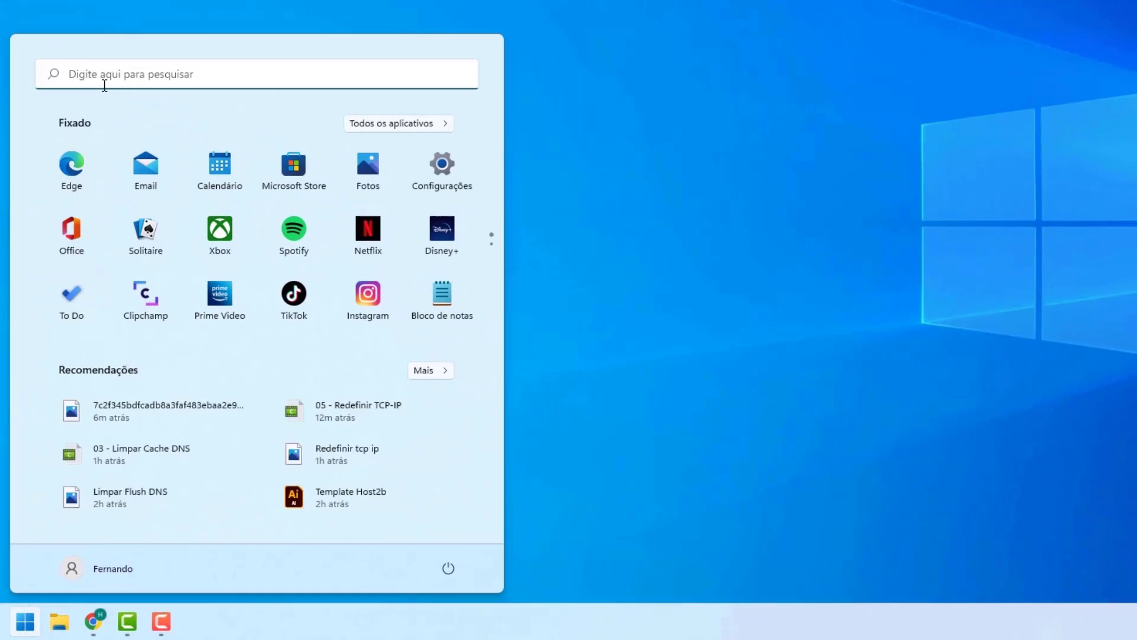
left_click(105, 77)
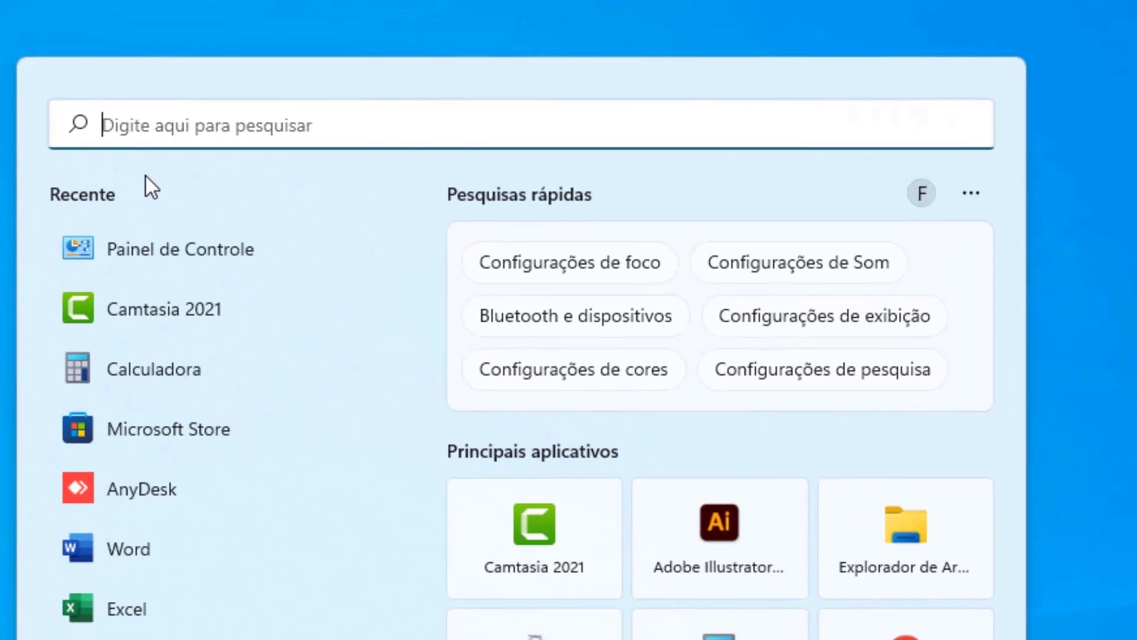
type("painel de controle")
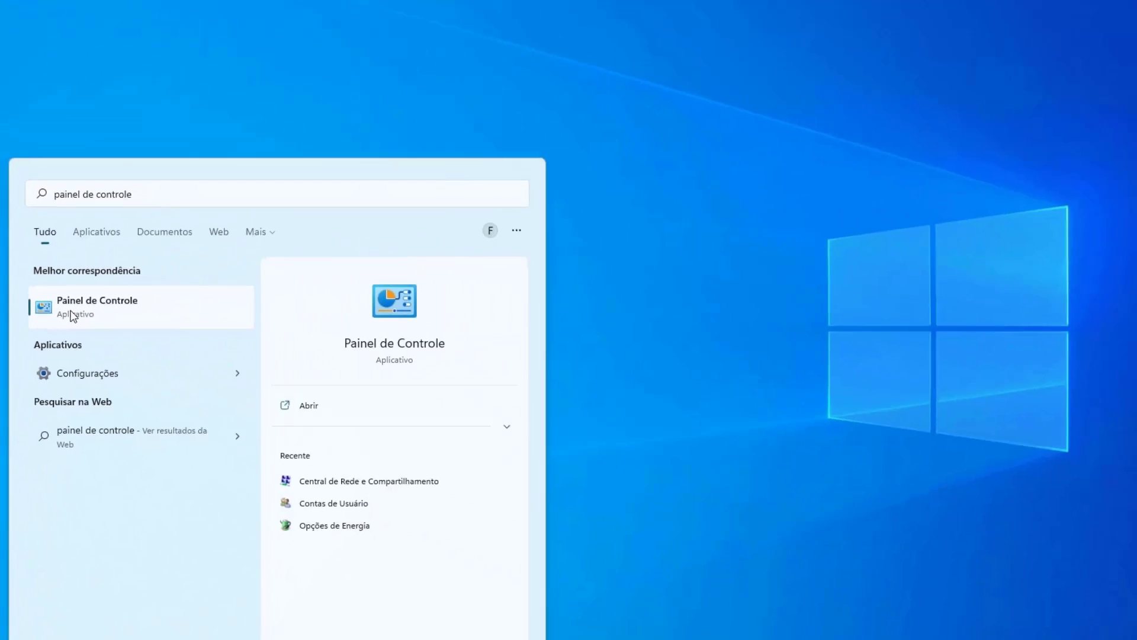
left_click(132, 343)
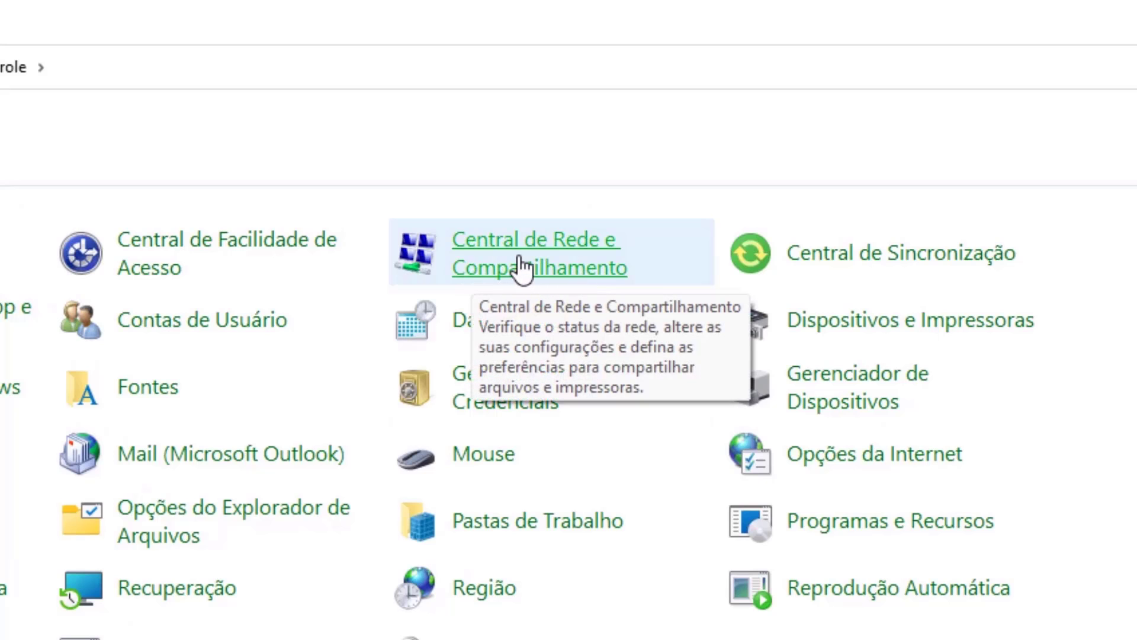
left_click(522, 266)
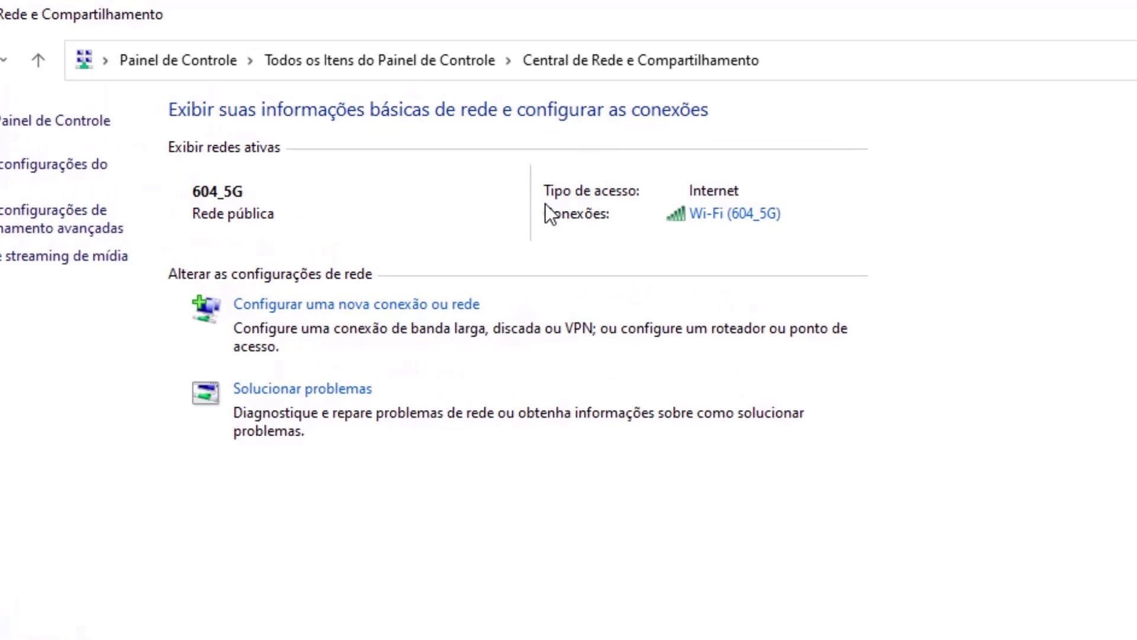
left_click(711, 215)
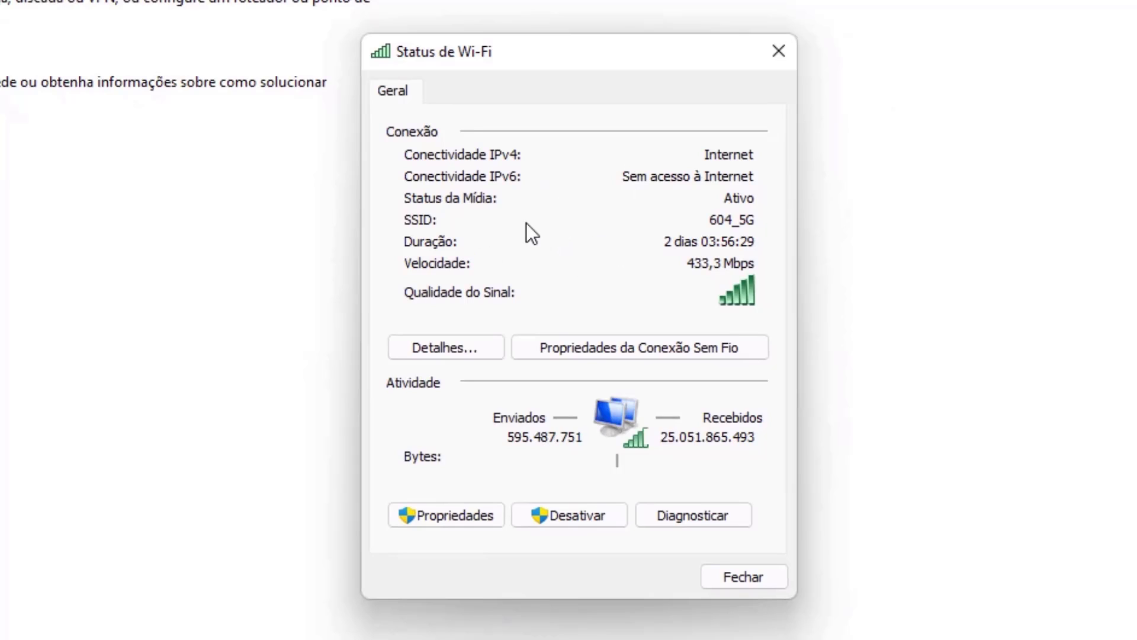
Open the properties of Protocolo IP Versão 4 (TCP/IPv4) for the Wi-Fi connection.
left_click(443, 520)
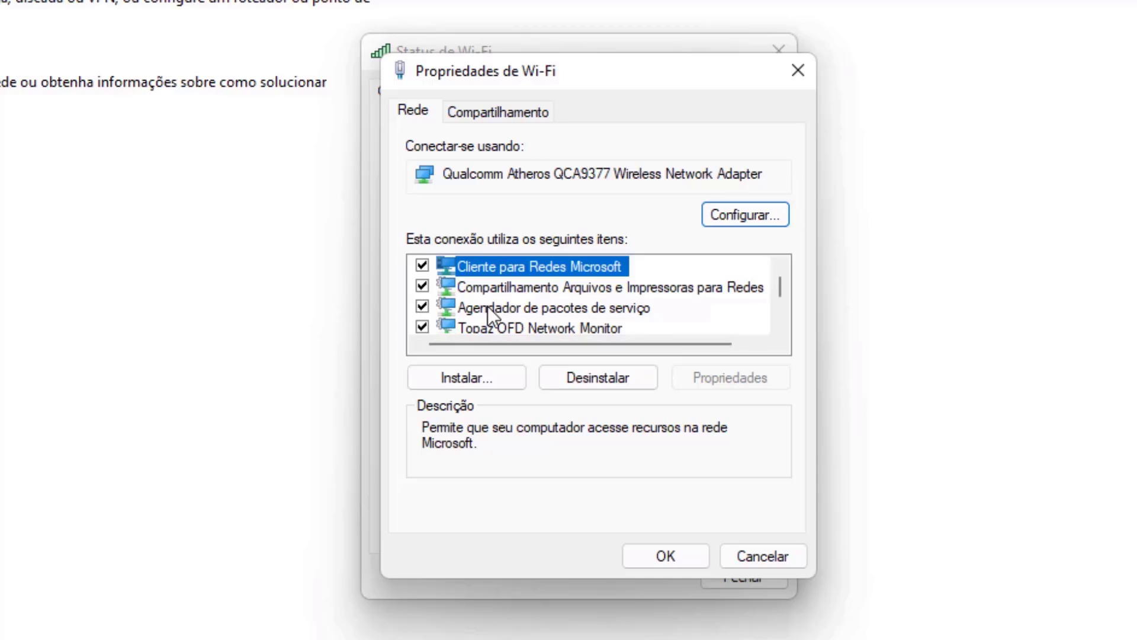
scroll(536, 272, "down", 1)
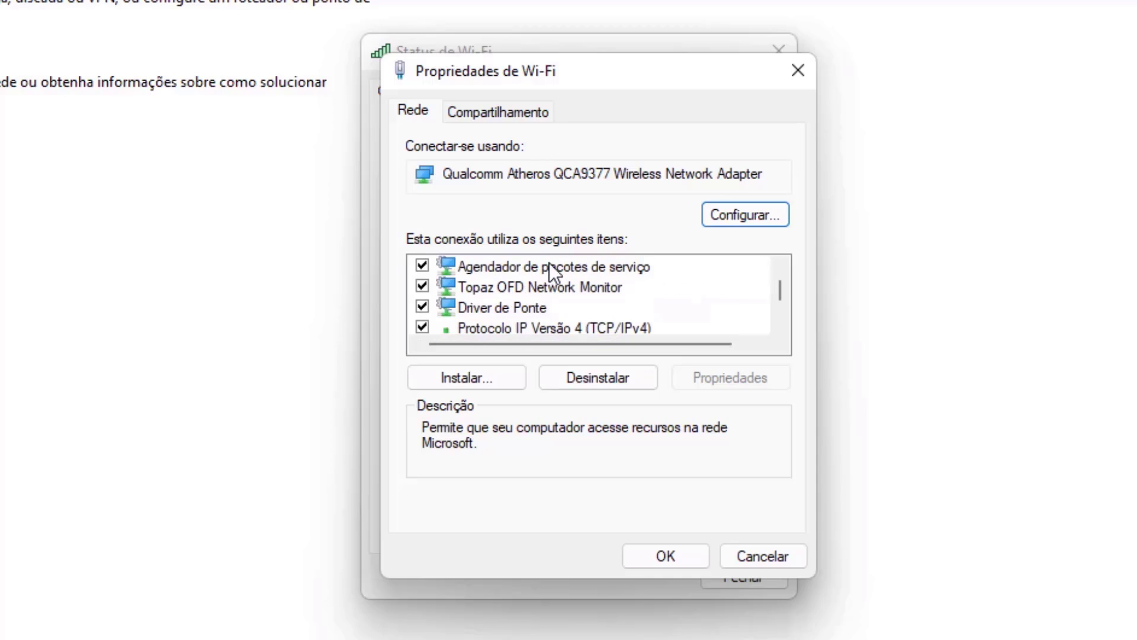
scroll(549, 262, "down", 1)
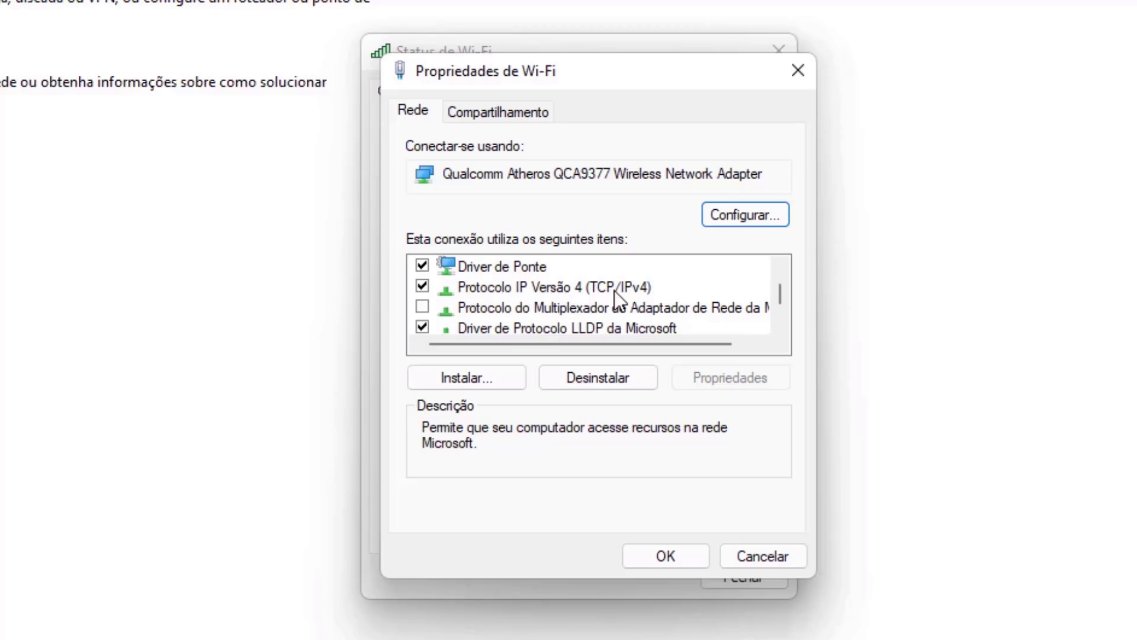
left_click(542, 288)
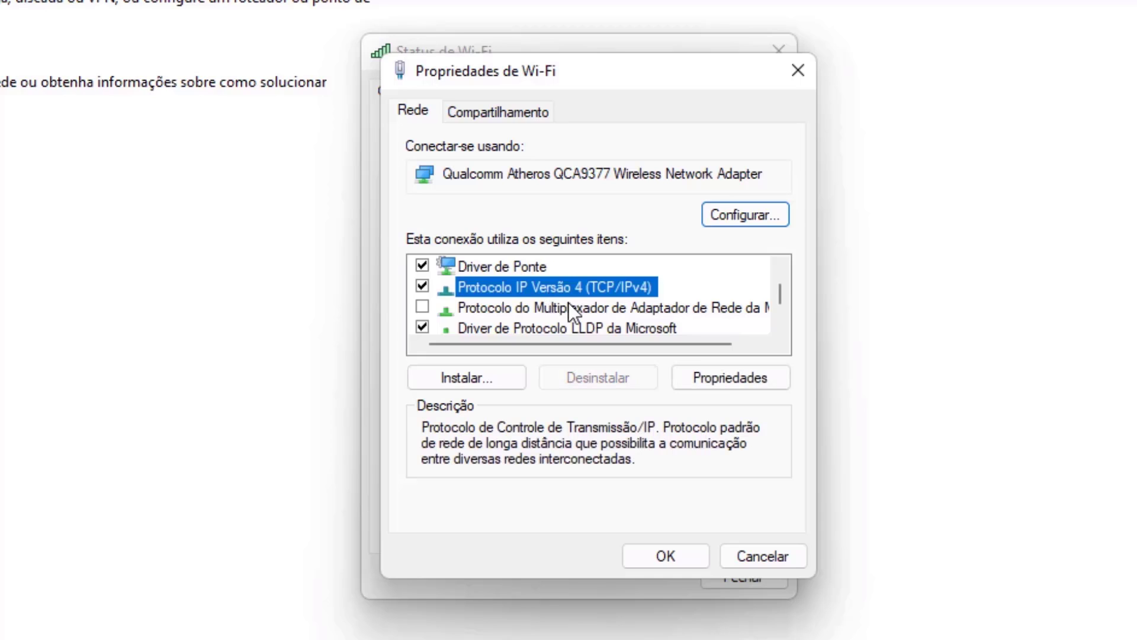
left_click(716, 386)
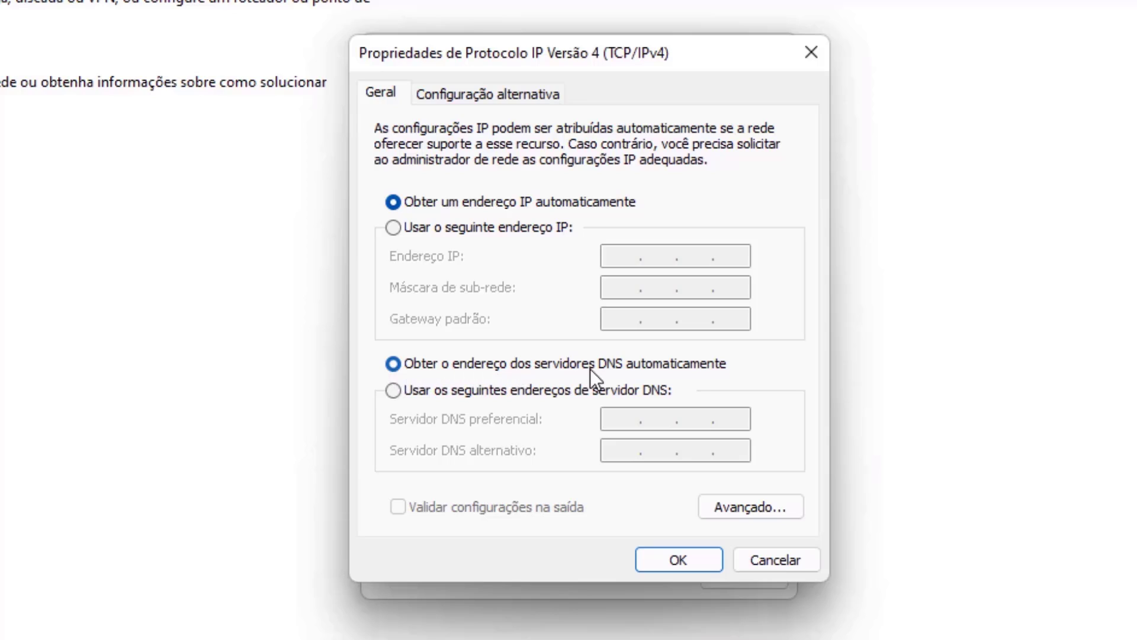
Set the connection's DNS servers manually to preferred 8.8.8.8 and alternate 8.8.4.4, and apply them.
left_click(392, 390)
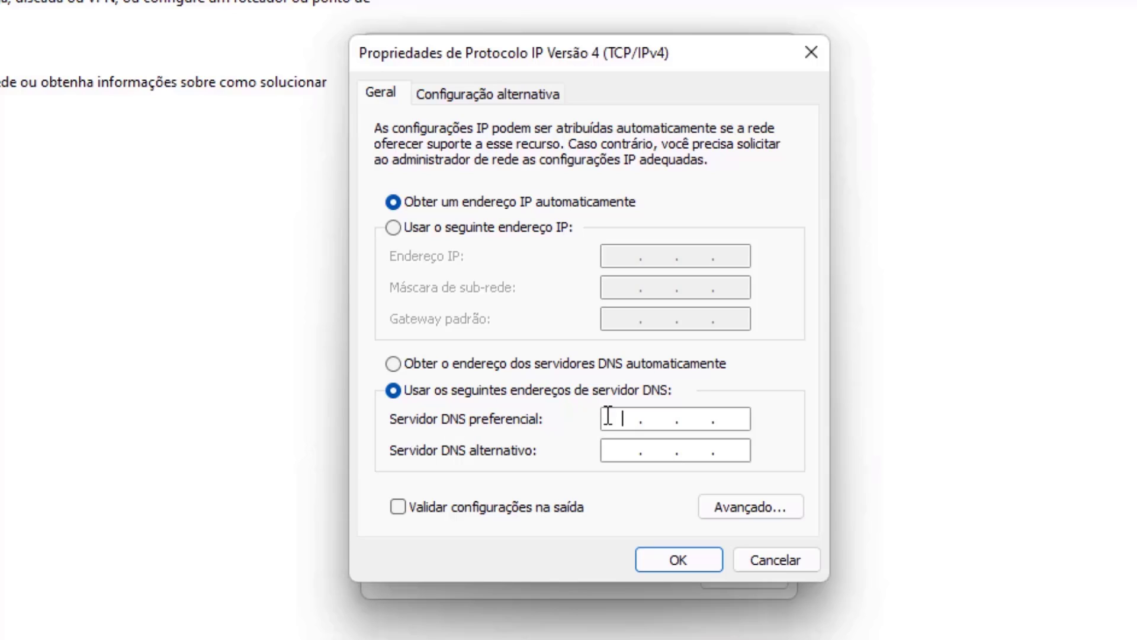
type("8.8.8.8")
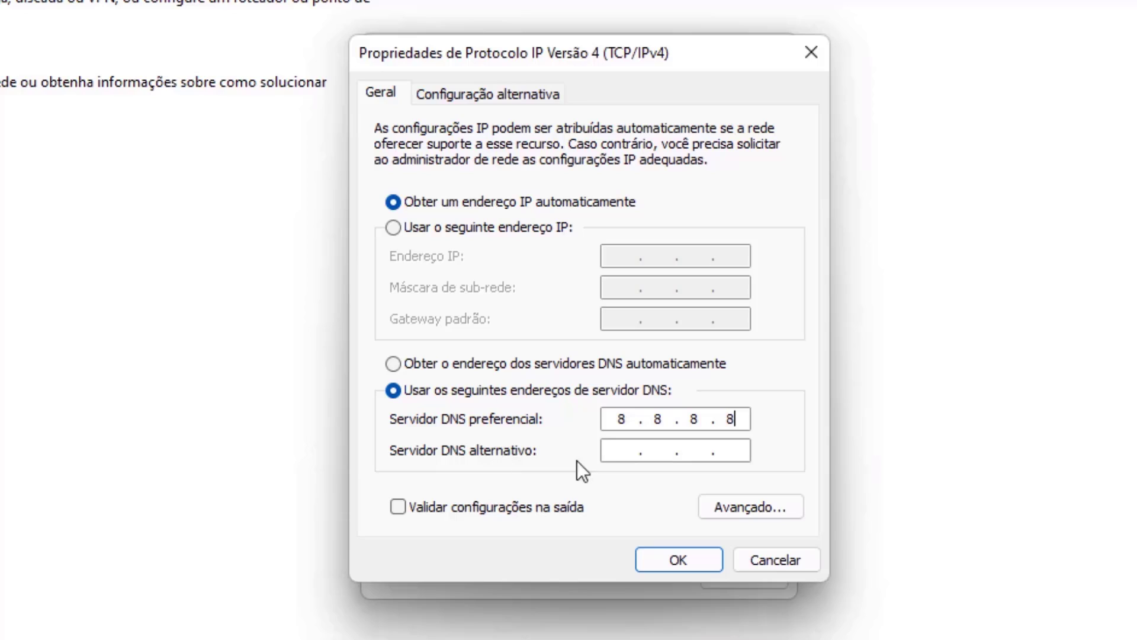
left_click(624, 457)
type(".8.4.4")
left_click(684, 561)
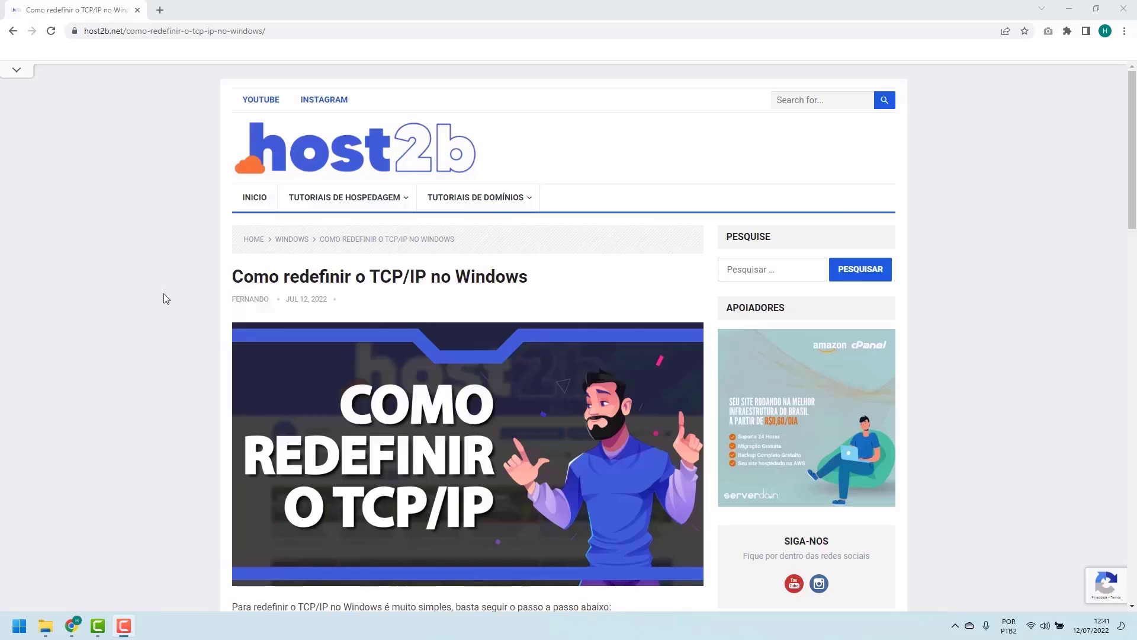
Read the article's TCP/IP reset instructions and open Prompt de Comando as administrator.
scroll(164, 294, "down", 6)
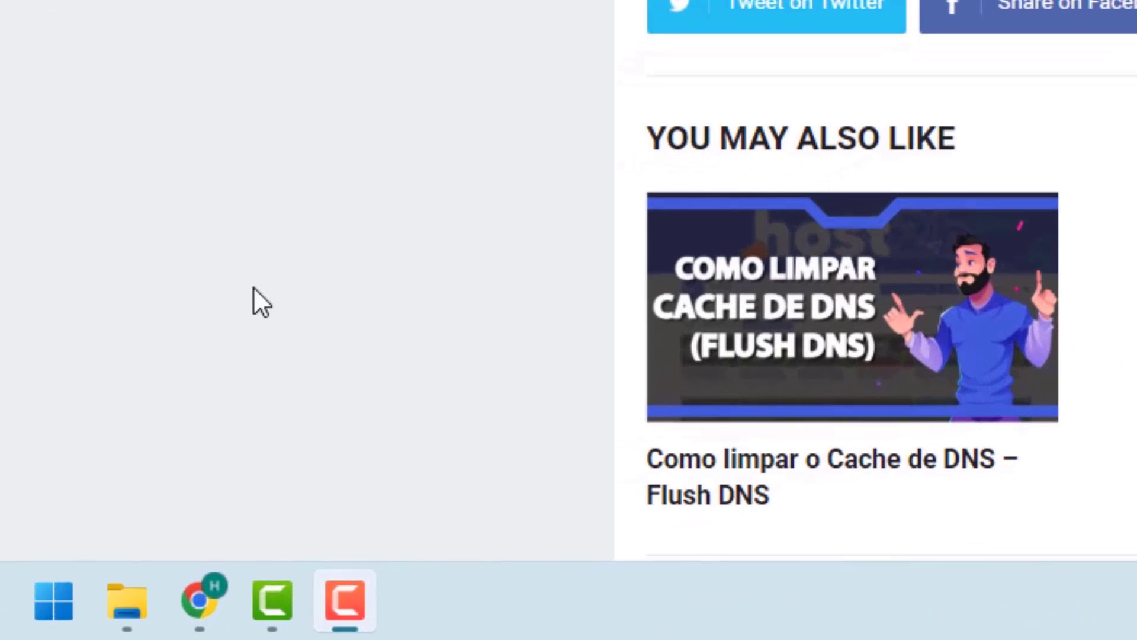
left_click(52, 600)
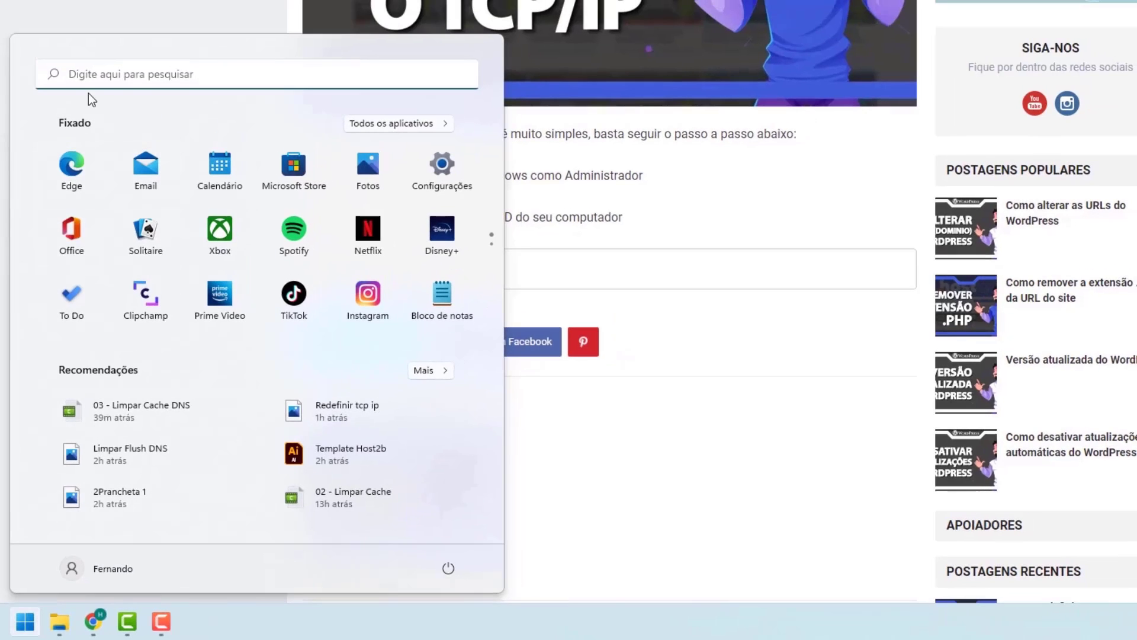
type("cmd")
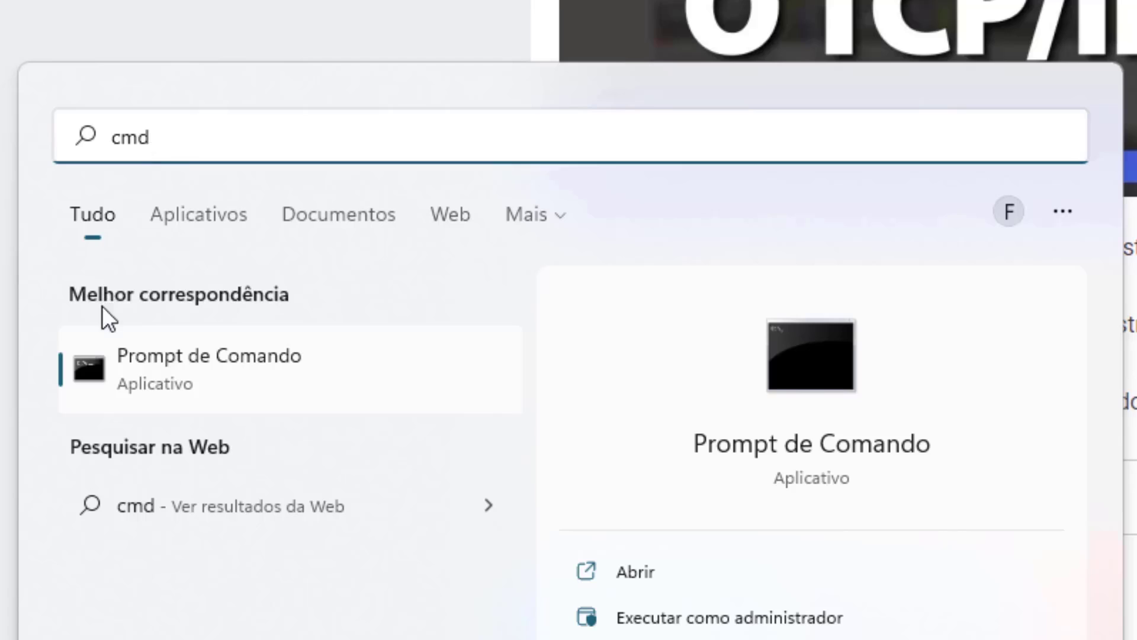
right_click(169, 360)
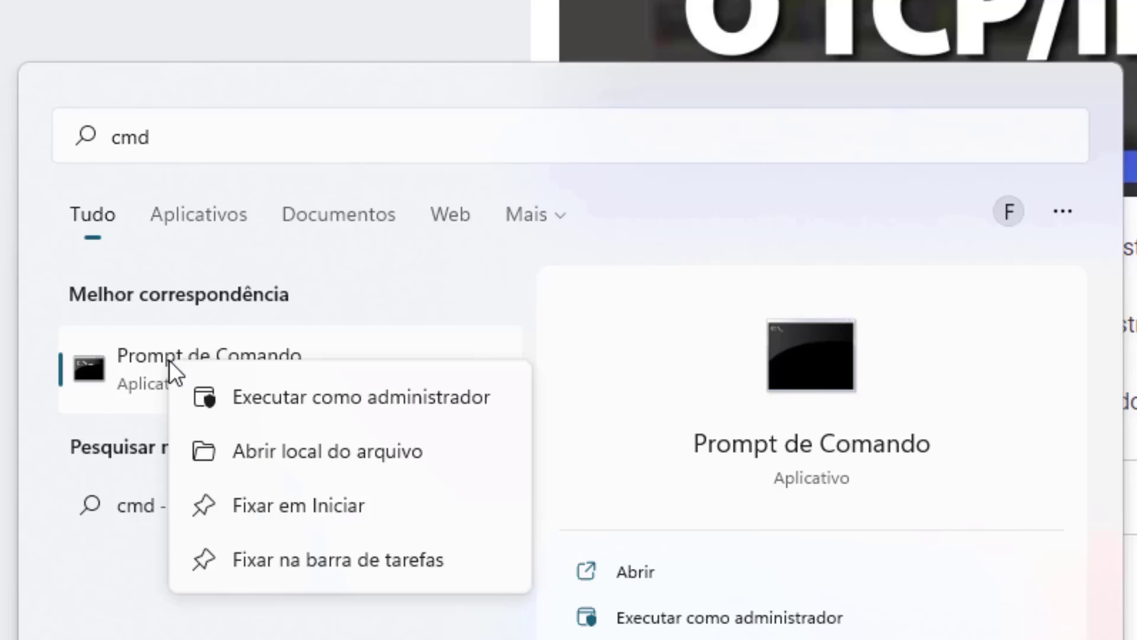
left_click(325, 397)
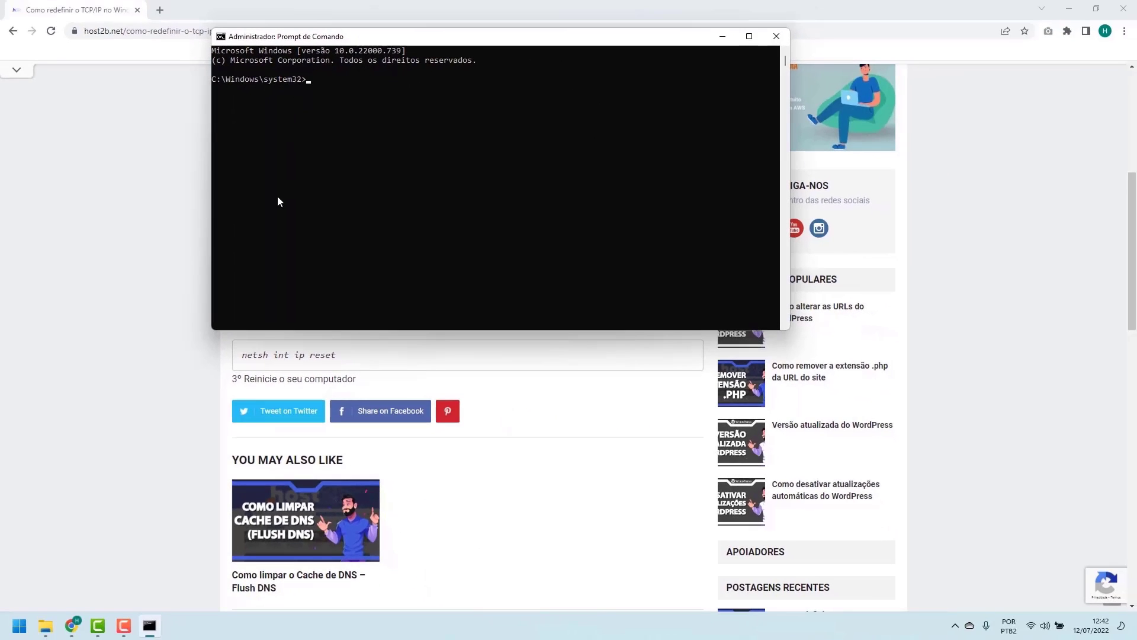
Run netsh int ip reset in the administrator command prompt to reset TCP/IP.
left_click(183, 255)
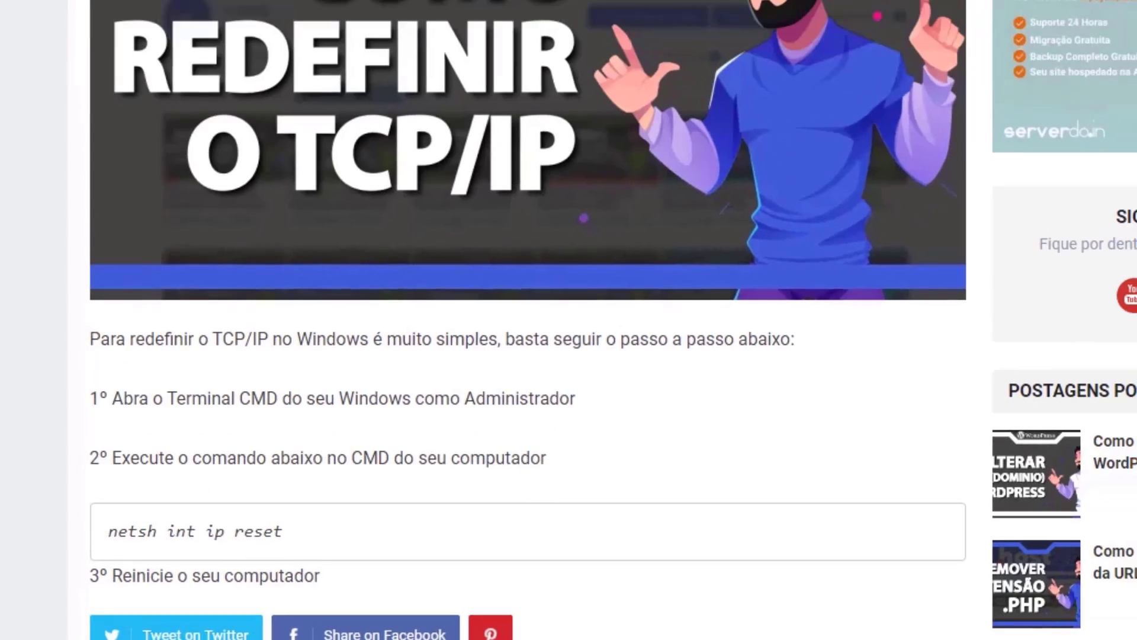
key("alt+Tab")
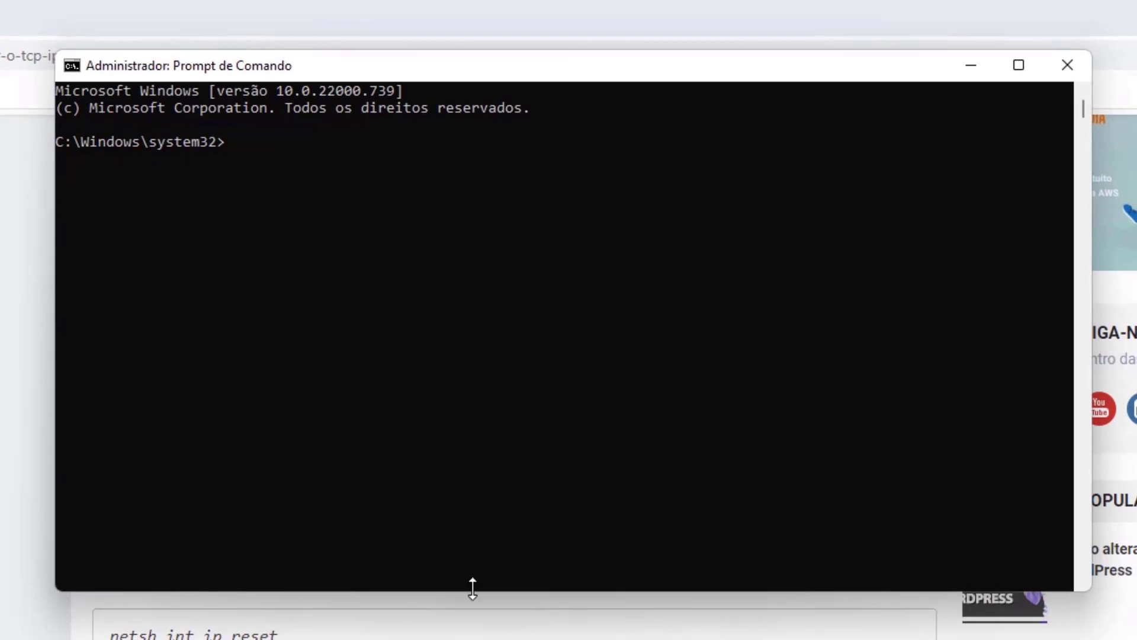
left_click(511, 437)
type("netsh int ip ")
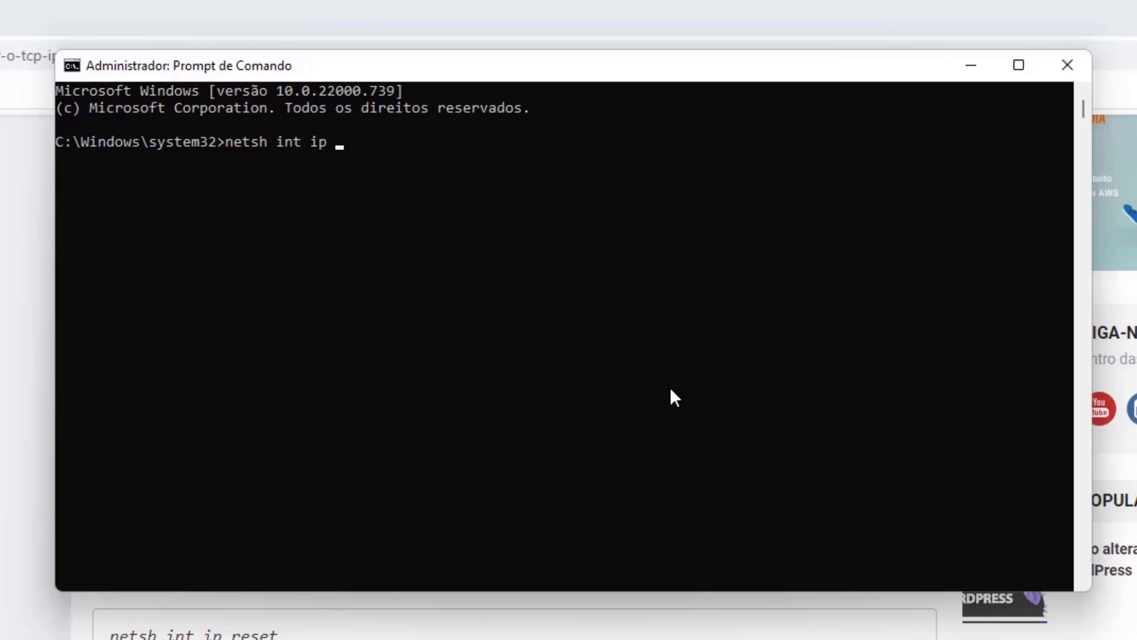
type("reset")
key("Return")
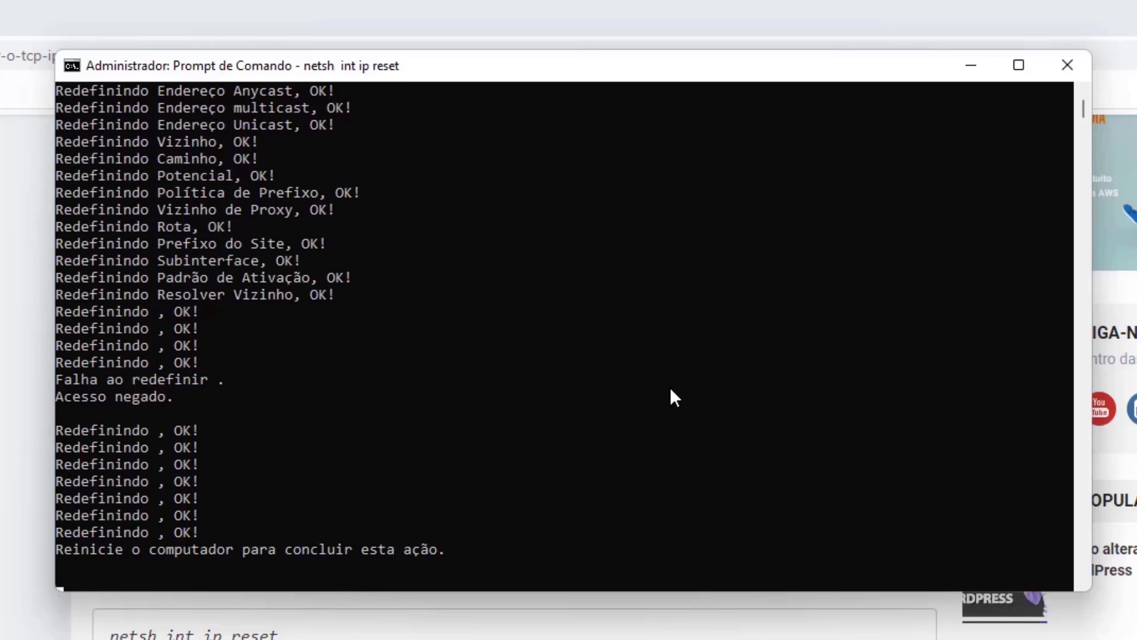